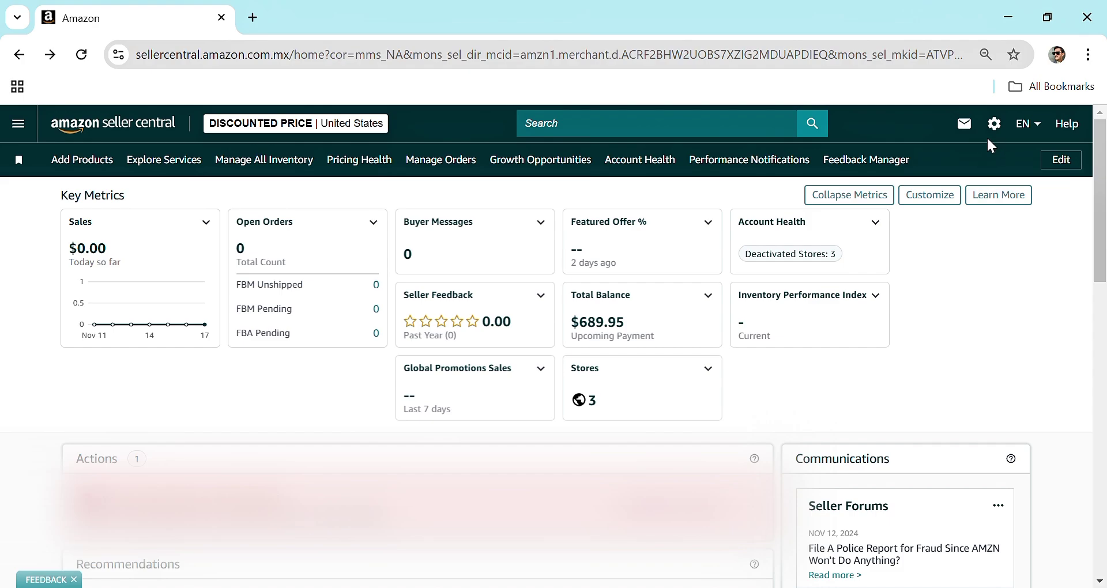
mouse_move(994, 125)
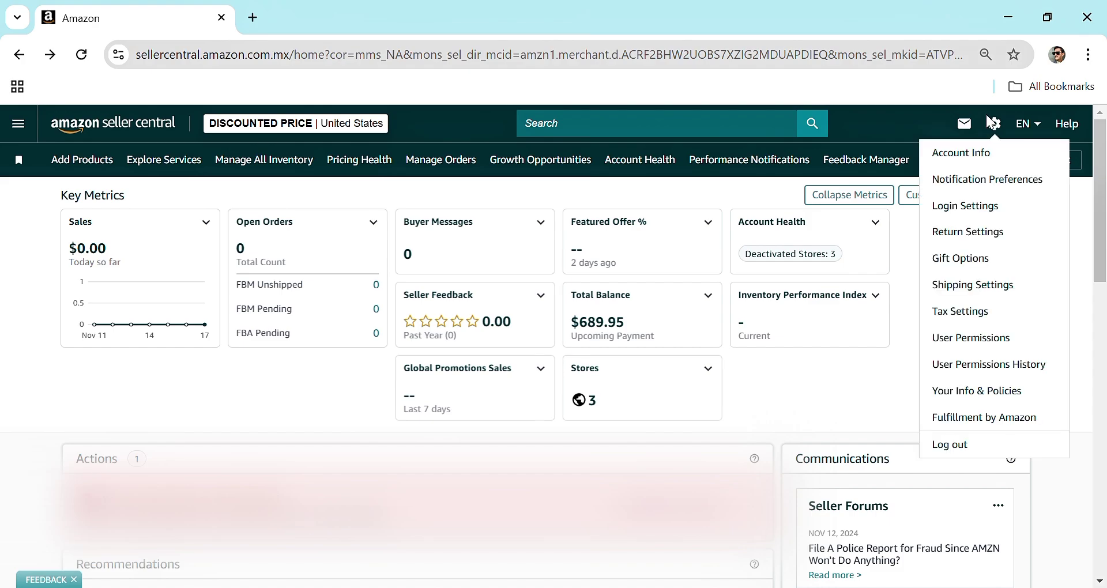
click(980, 286)
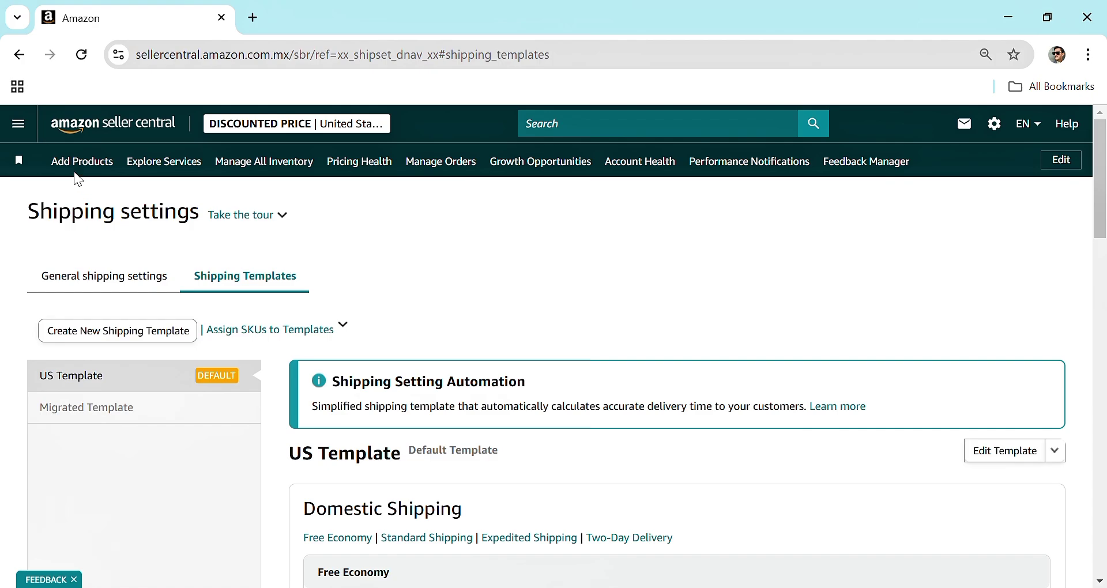
click(20, 56)
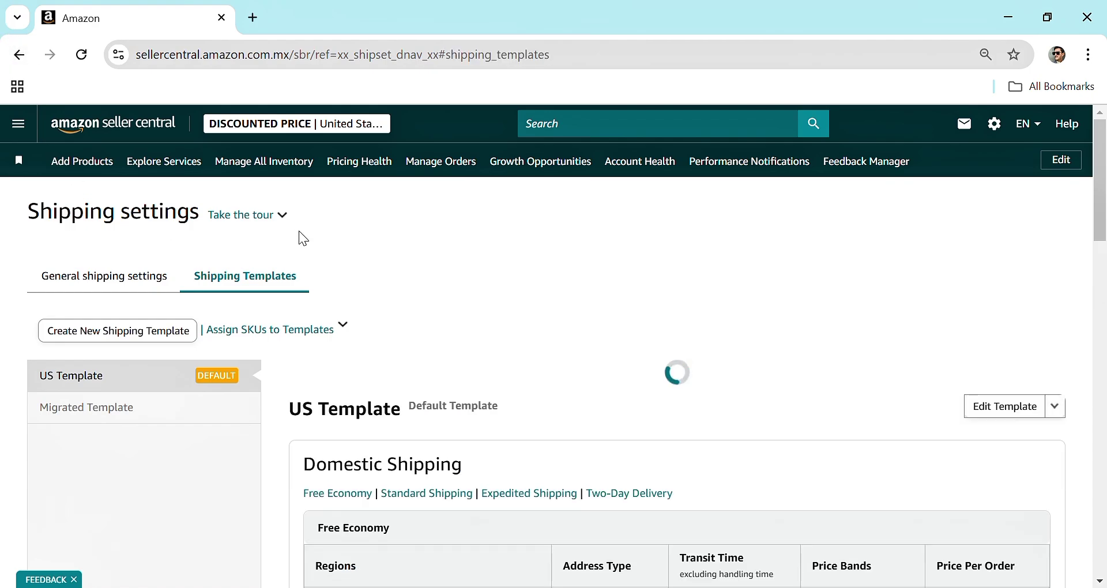
click(20, 56)
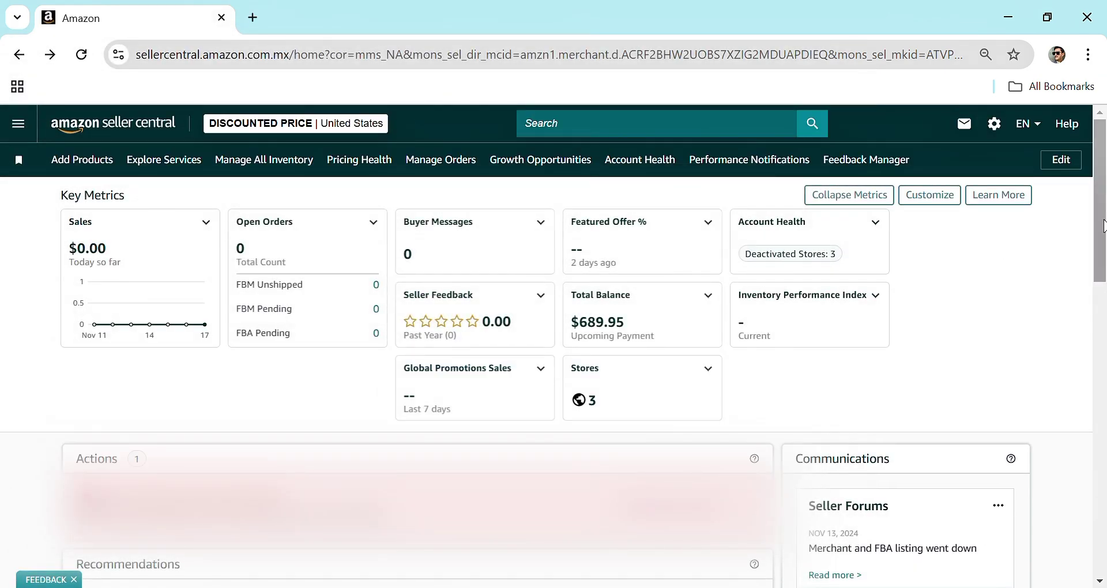
- Open the account's Shipping Settings on the shipping templates list
mouse_move(994, 129)
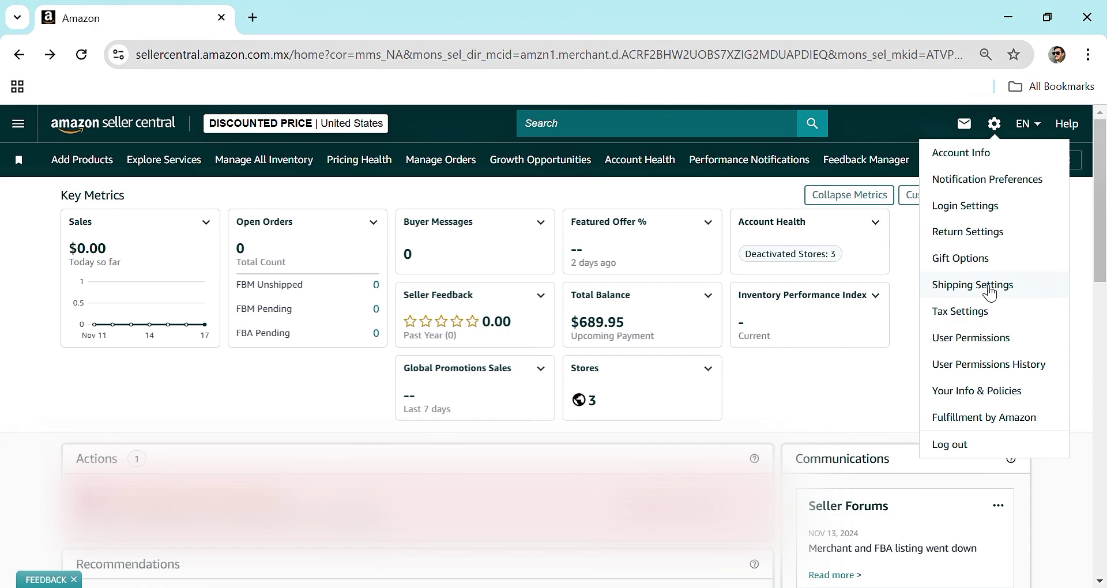
click(964, 288)
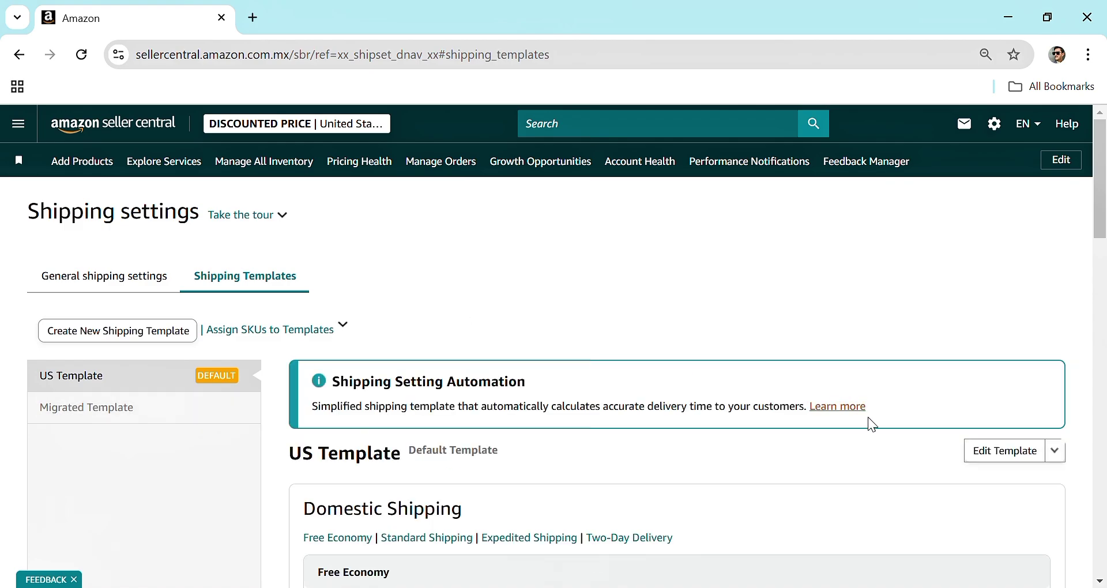
scroll(1101, 214, down, 4)
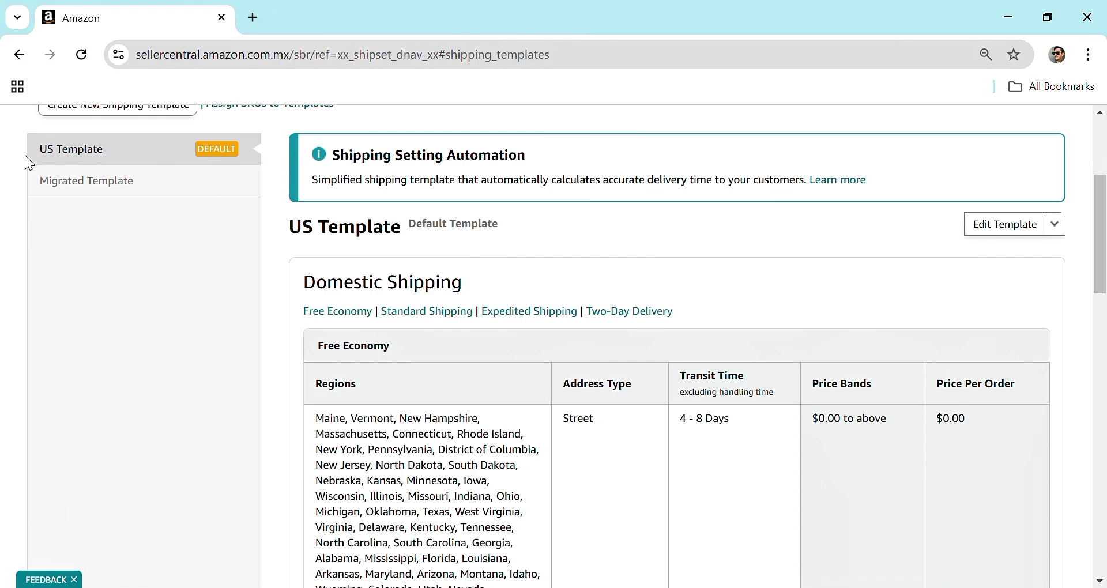
- Open the Migrated Template and examine its domestic shipping regions, delivery times and prices
drag(54, 155, 97, 156)
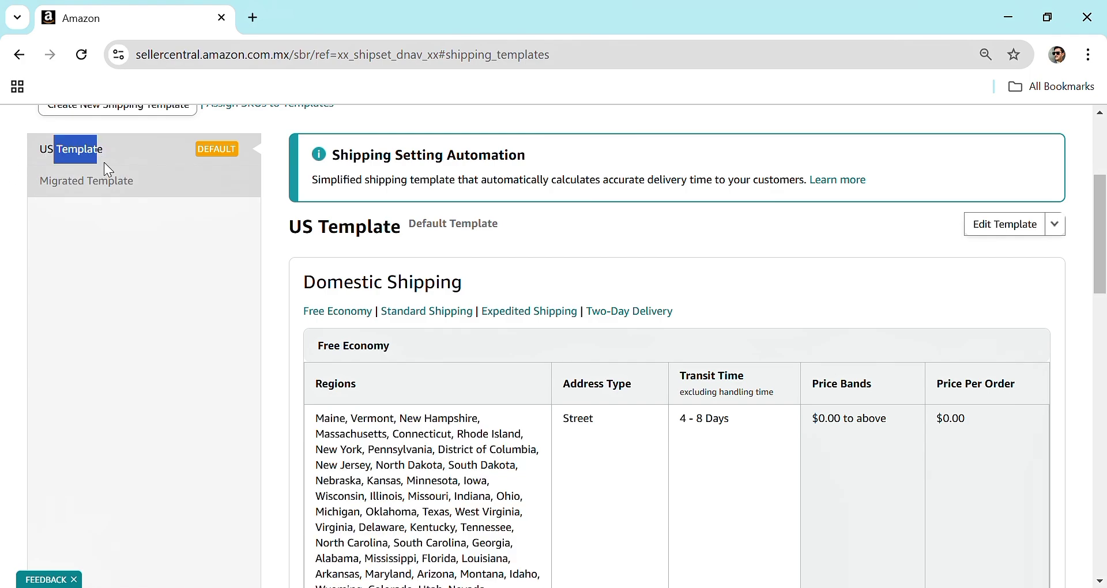
click(94, 193)
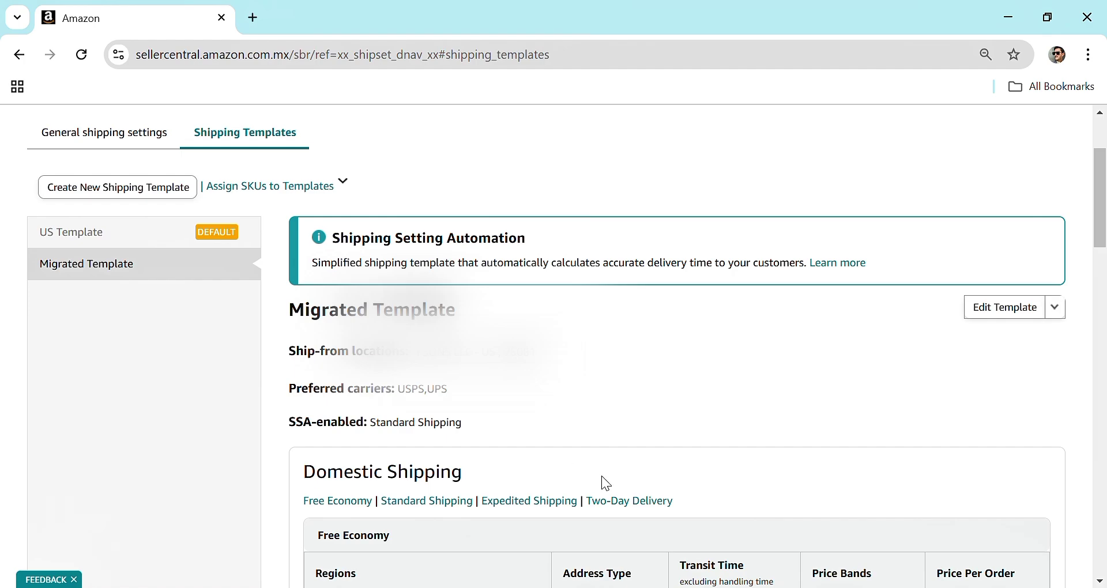
drag(1102, 220, 1104, 475)
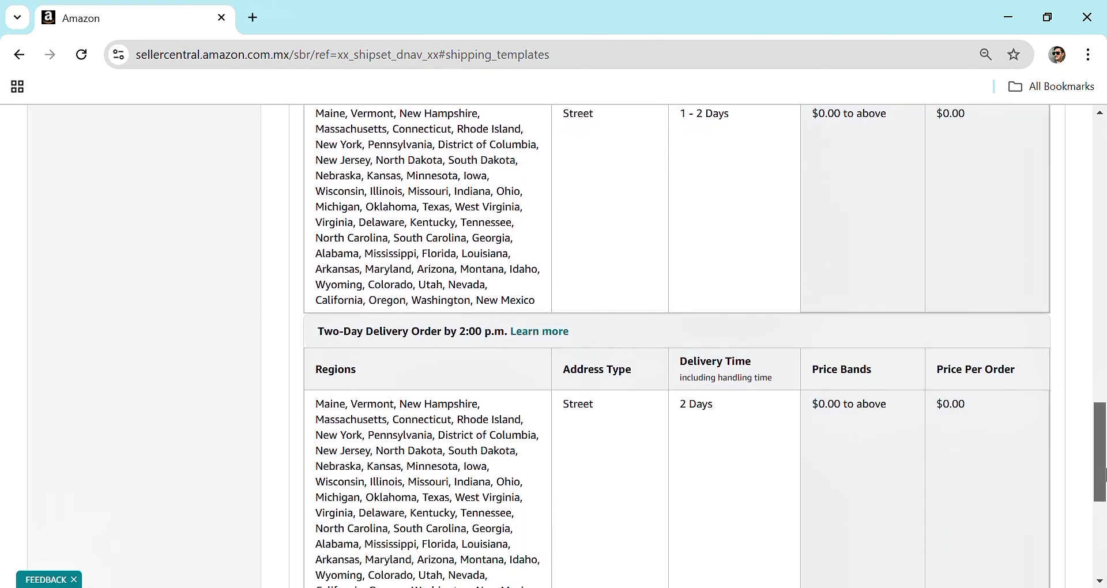
drag(1104, 476, 1104, 519)
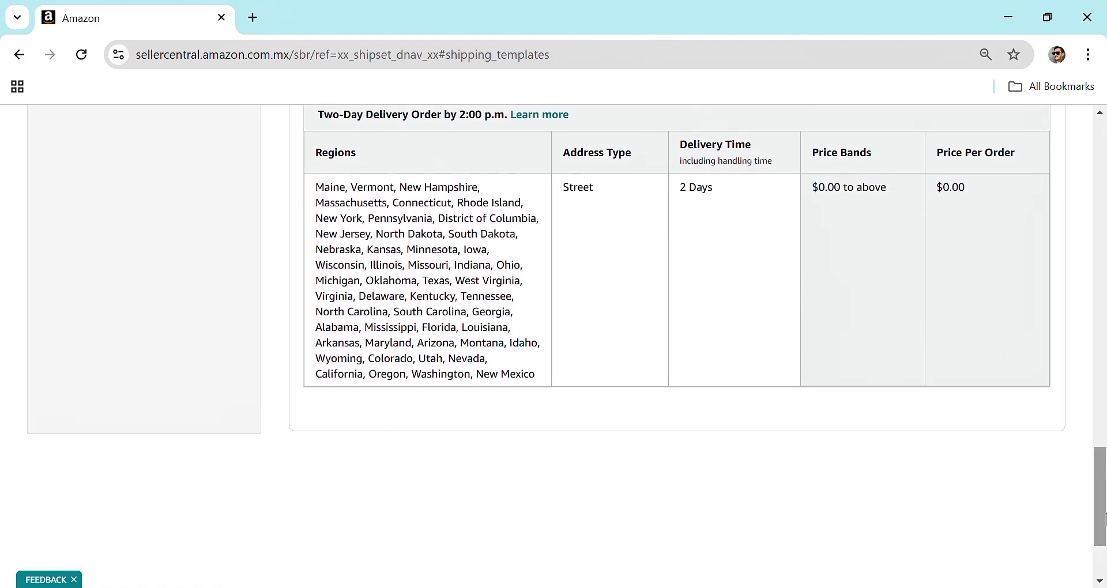
drag(1104, 519, 1104, 210)
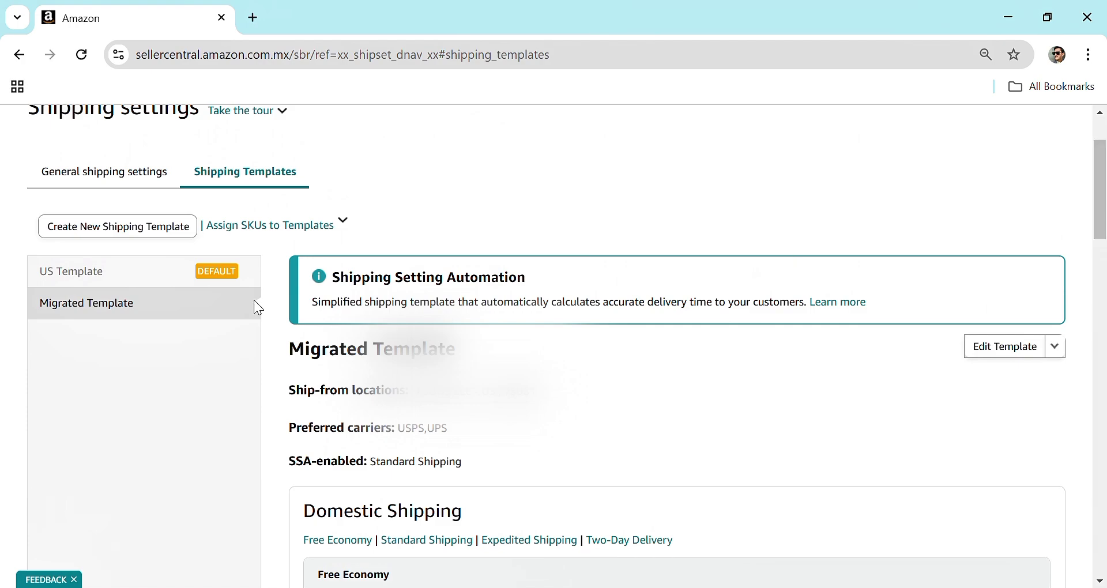
- Select the default US Template and open it for editing
click(78, 280)
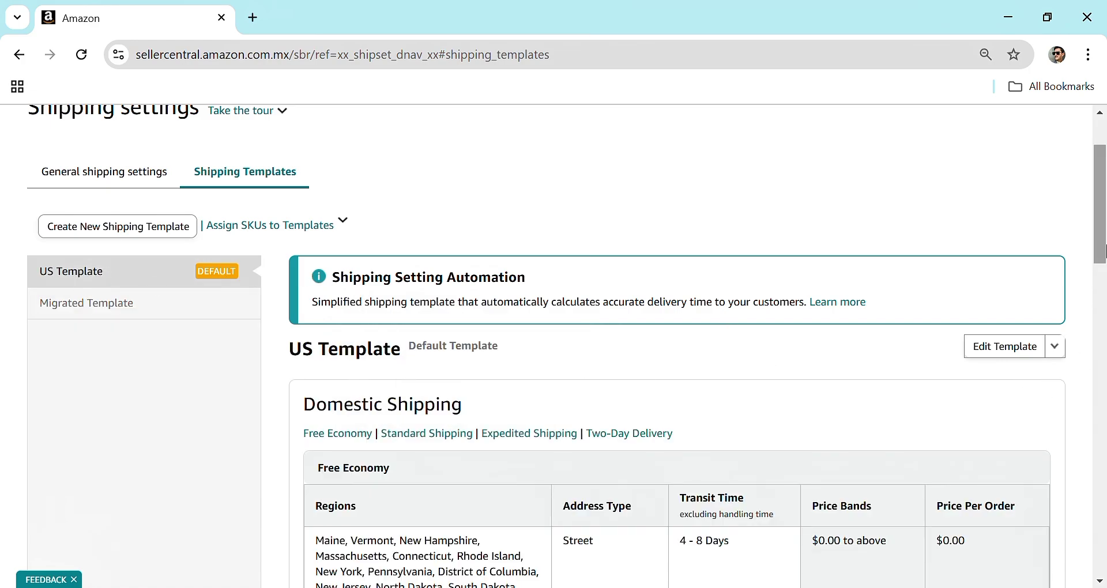
mouse_move(1101, 245)
mouse_down()
mouse_move(1104, 365)
mouse_move(1103, 240)
mouse_move(1104, 260)
mouse_up()
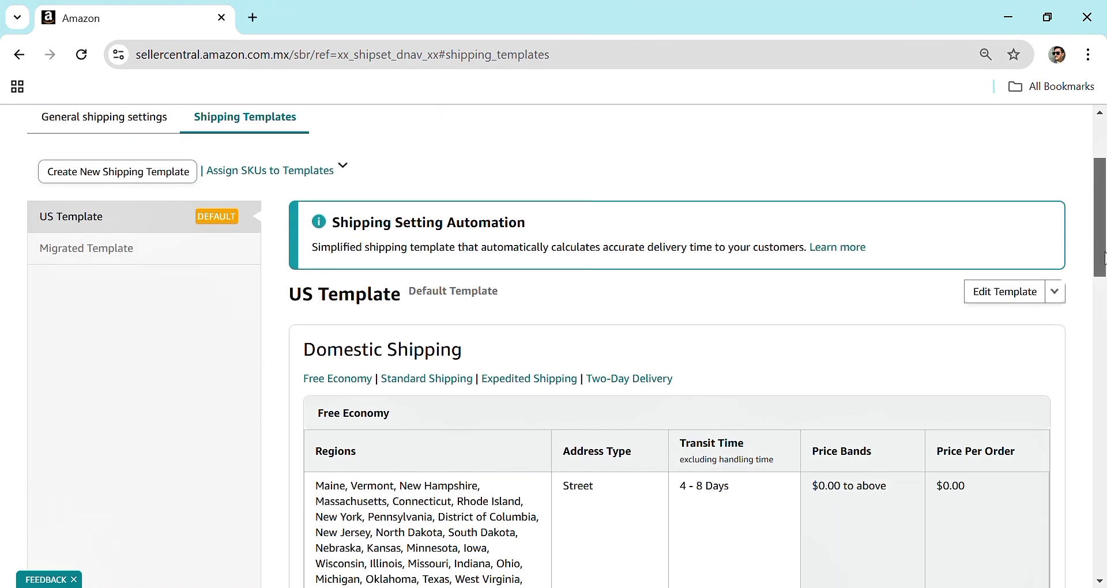
drag(1104, 260, 1103, 271)
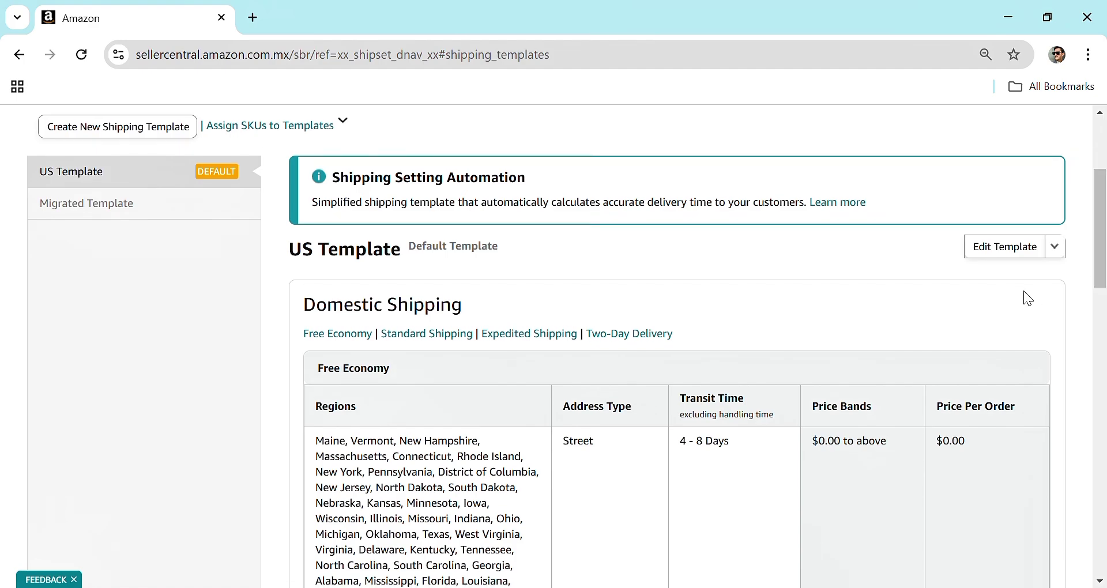
click(992, 257)
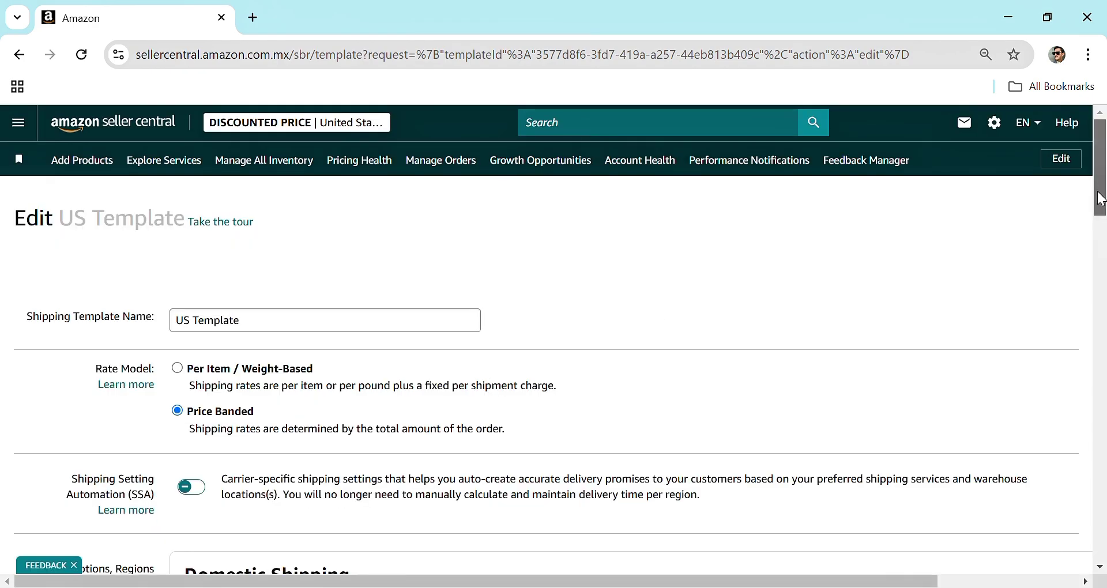
- Read the Per Item / Weight-Based rate model description and choose 4 - 8 Days as the Free Economy transit time
drag(1101, 199, 1100, 230)
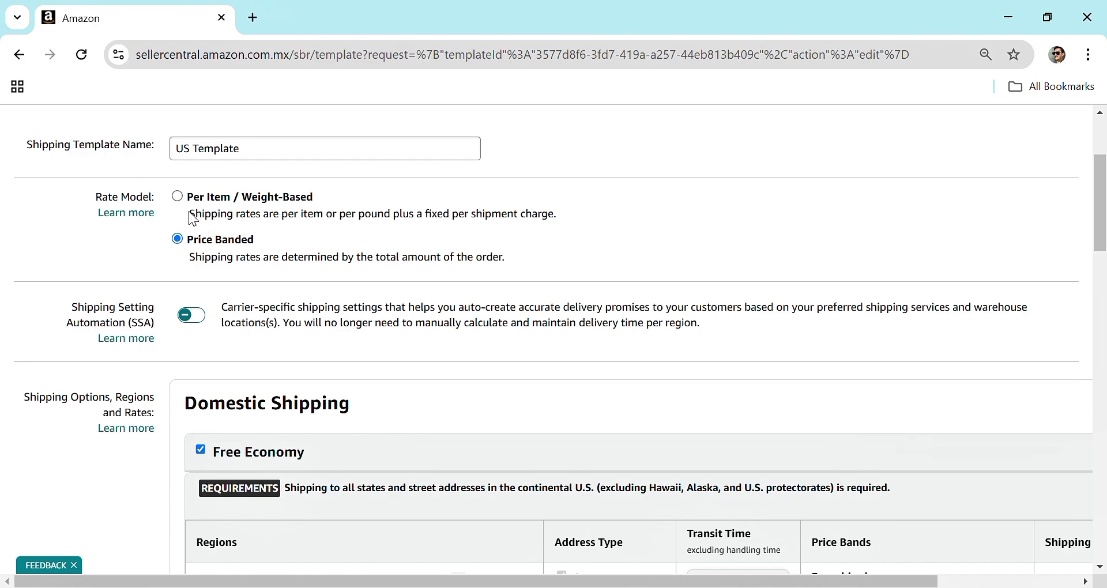
drag(190, 214, 541, 229)
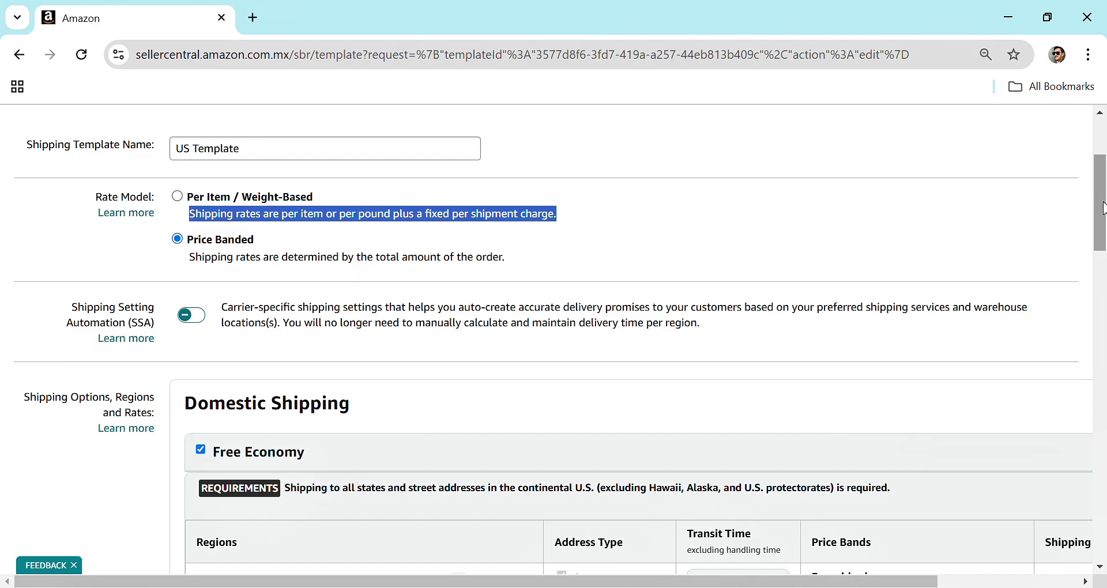
drag(1101, 208, 1104, 267)
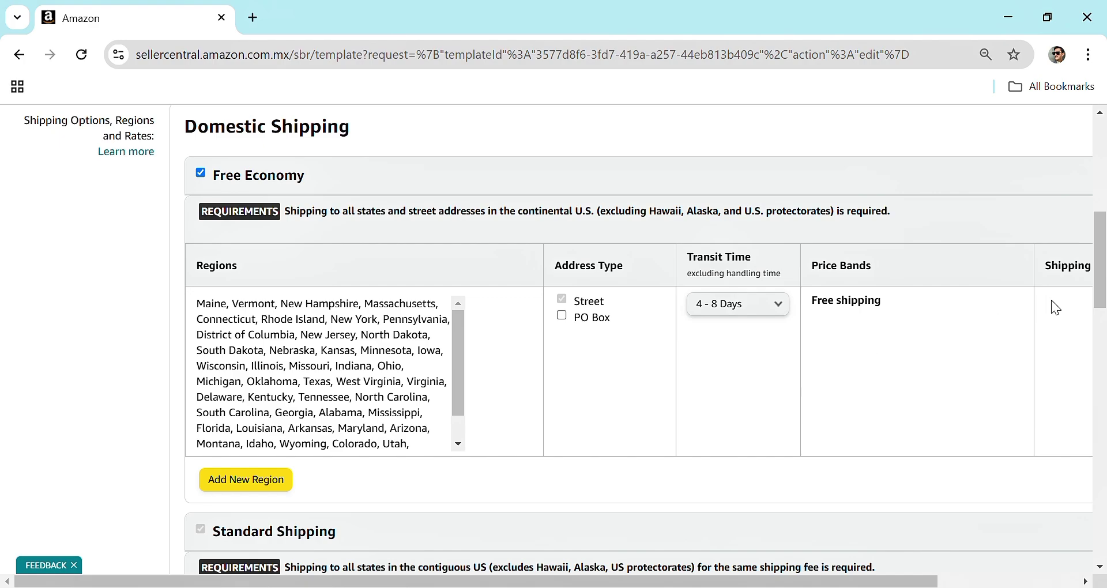
drag(1101, 293, 1101, 311)
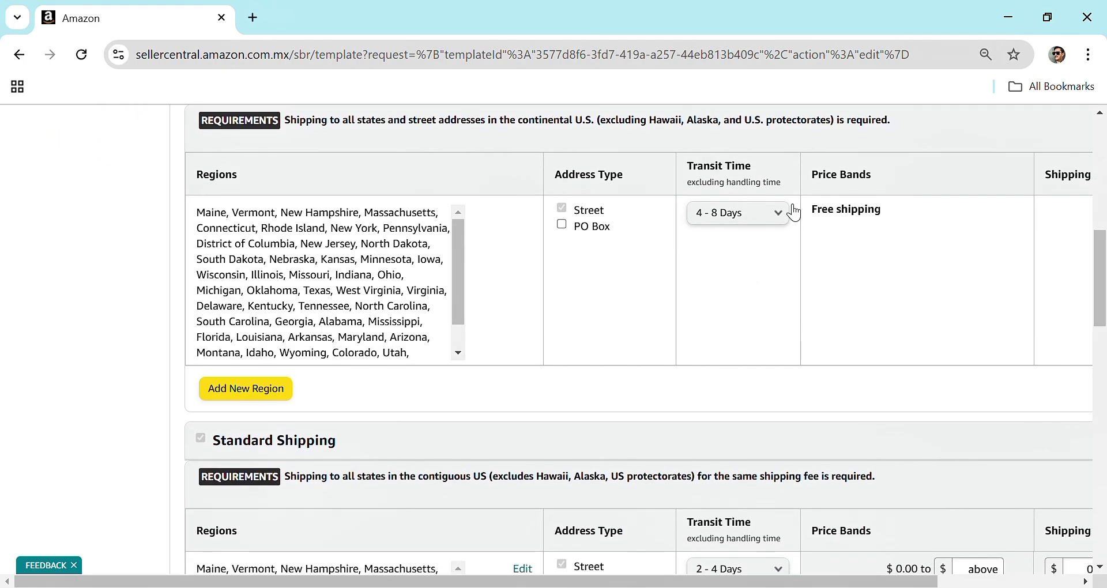
click(782, 218)
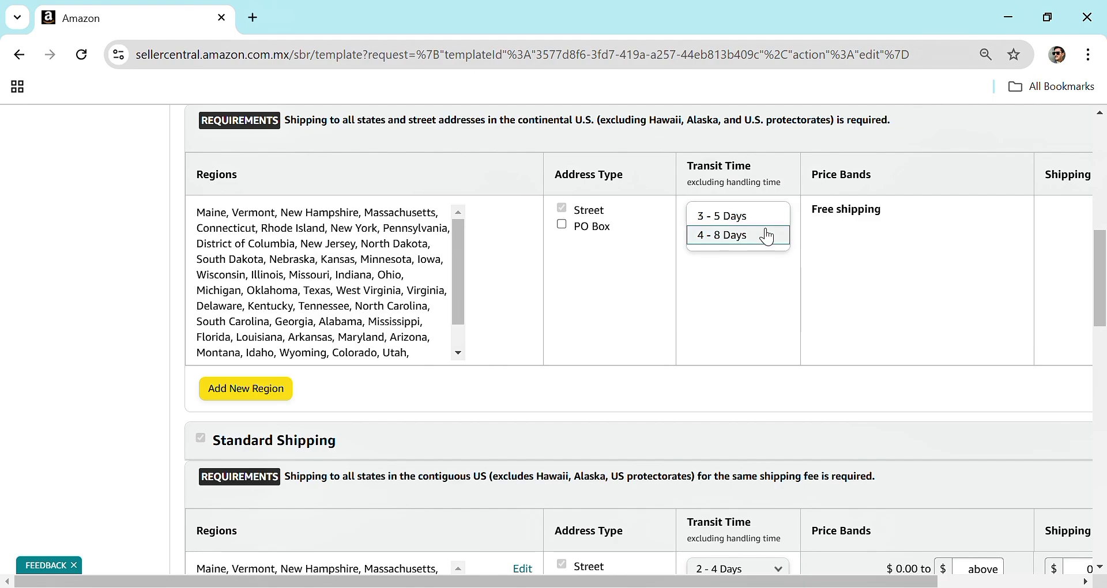
click(759, 235)
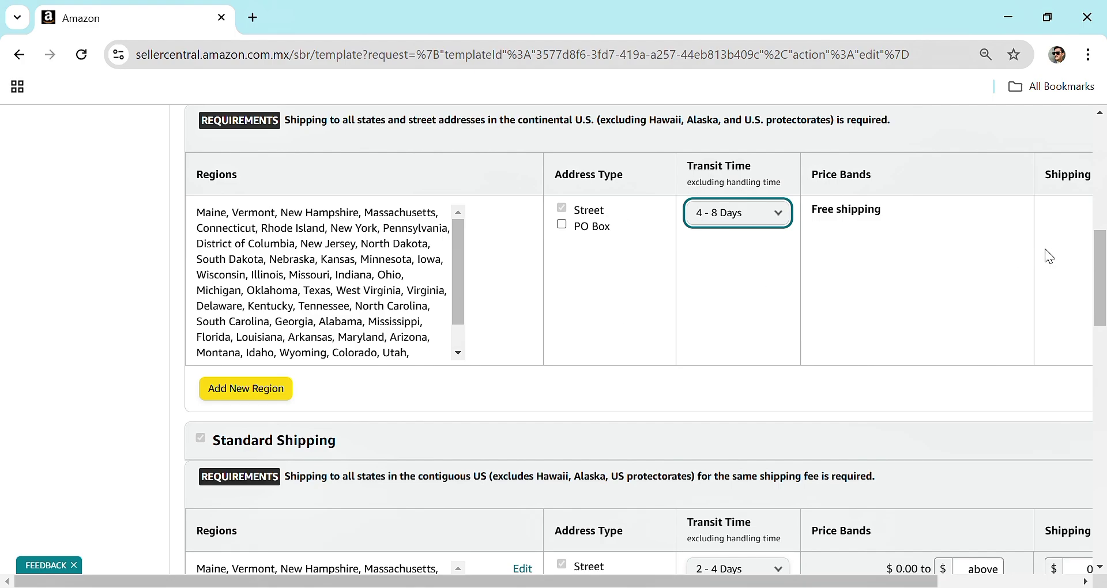
- Review the Standard Shipping regions and check the transit time options offered for Expedited Shipping
scroll(1101, 299, down, 2)
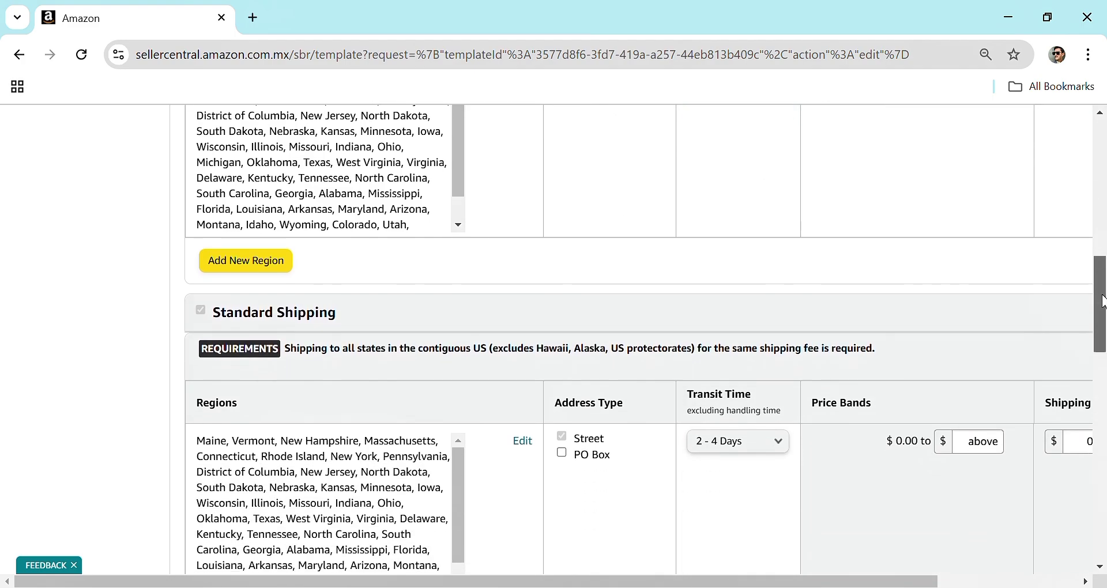
scroll(1102, 301, down, 2)
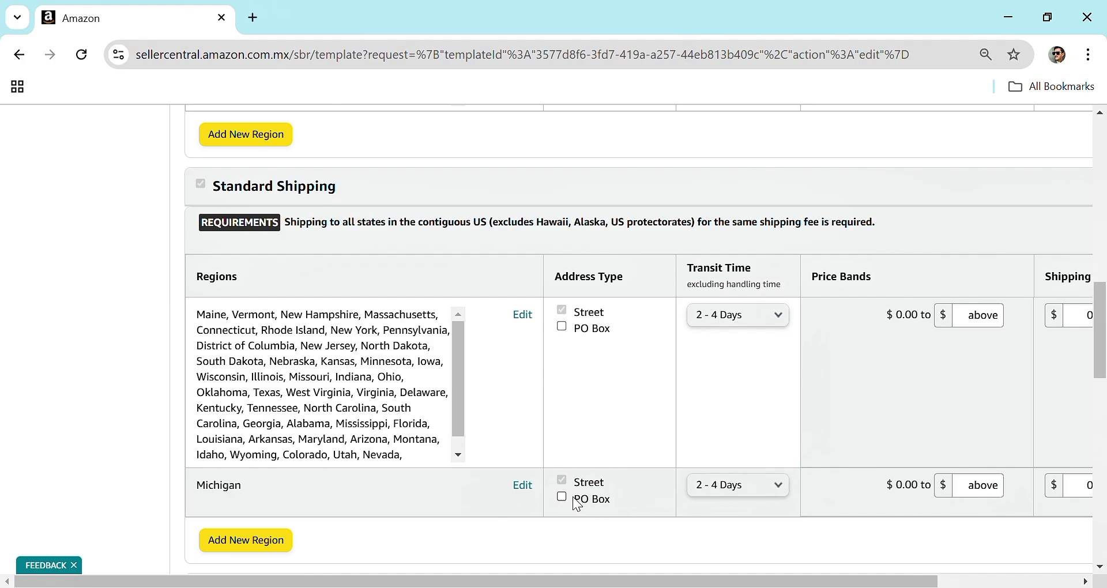
drag(1100, 354, 1104, 424)
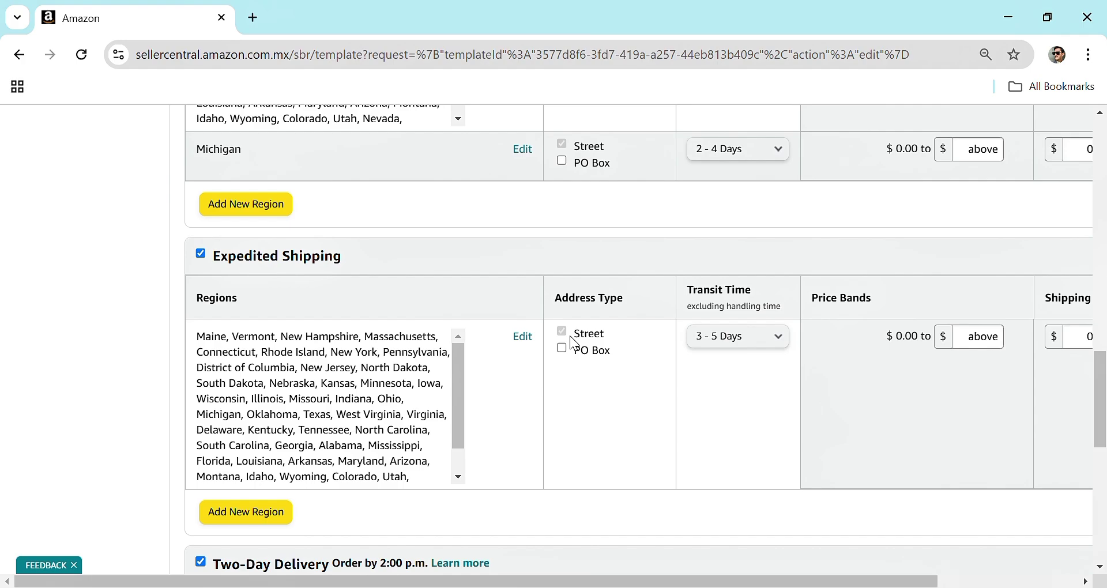
click(781, 343)
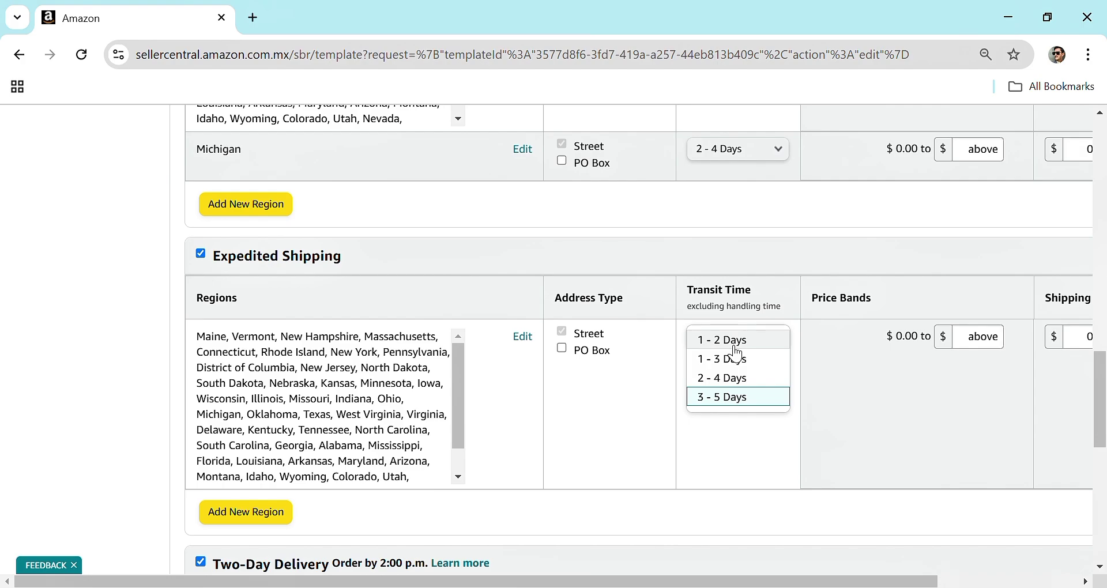
click(627, 407)
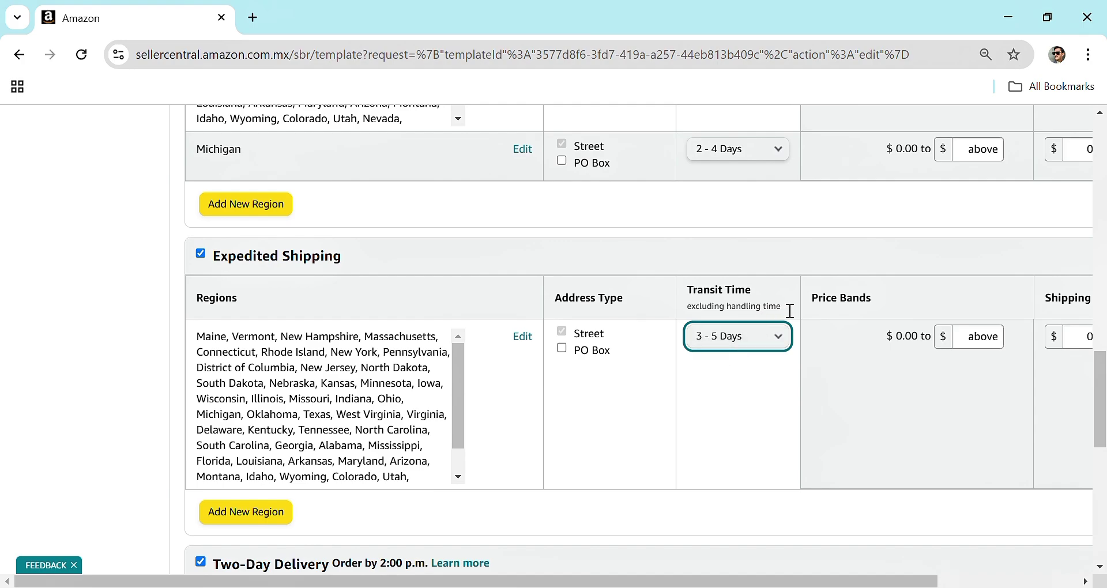
- Examine the Two-Day Delivery regions and address types, and recheck the template's name, rate model and automation settings
scroll(1099, 432, down, 2)
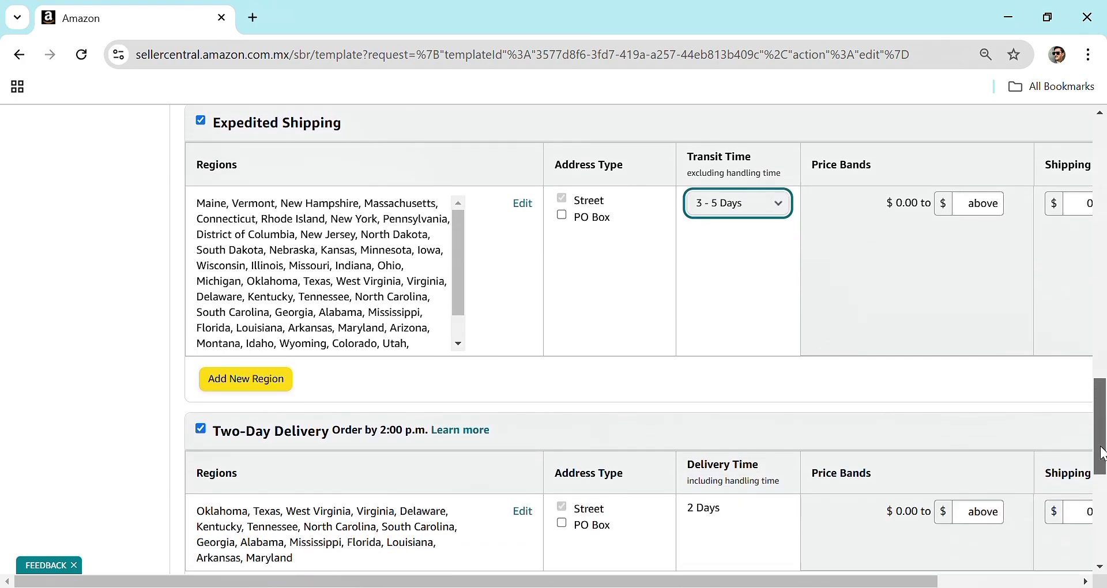
scroll(1102, 453, down, 1)
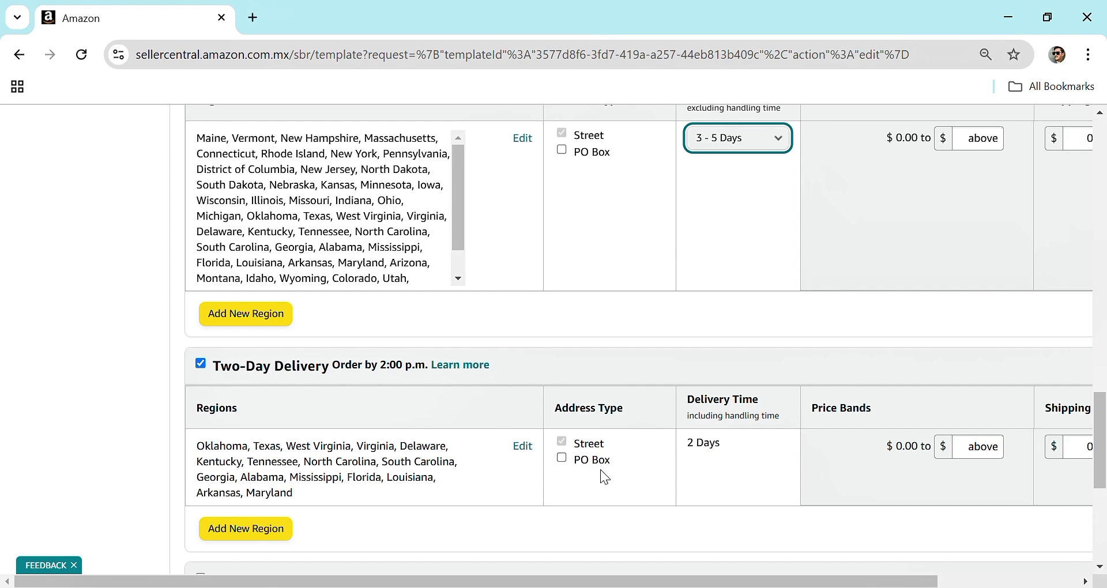
drag(1102, 429, 1104, 206)
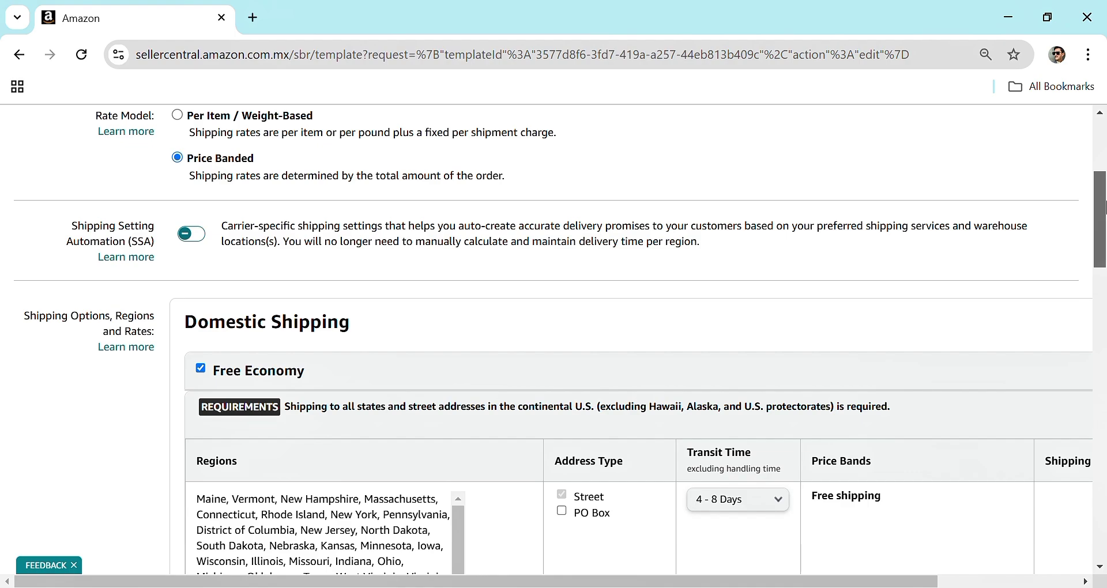
drag(1104, 206, 1104, 206)
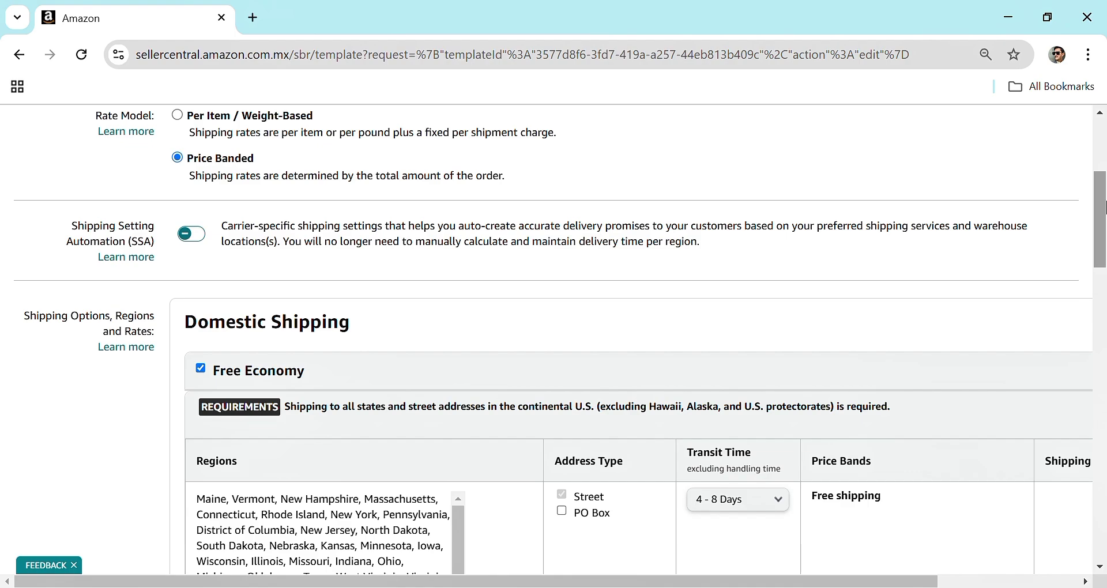
scroll(1104, 191, up, 4)
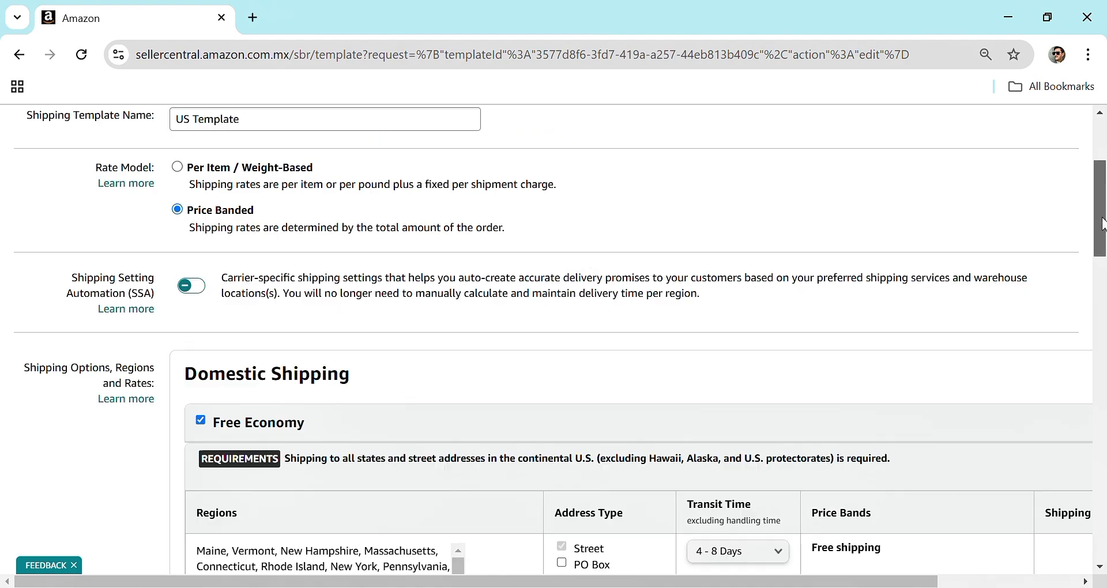
scroll(1104, 202, down, 1)
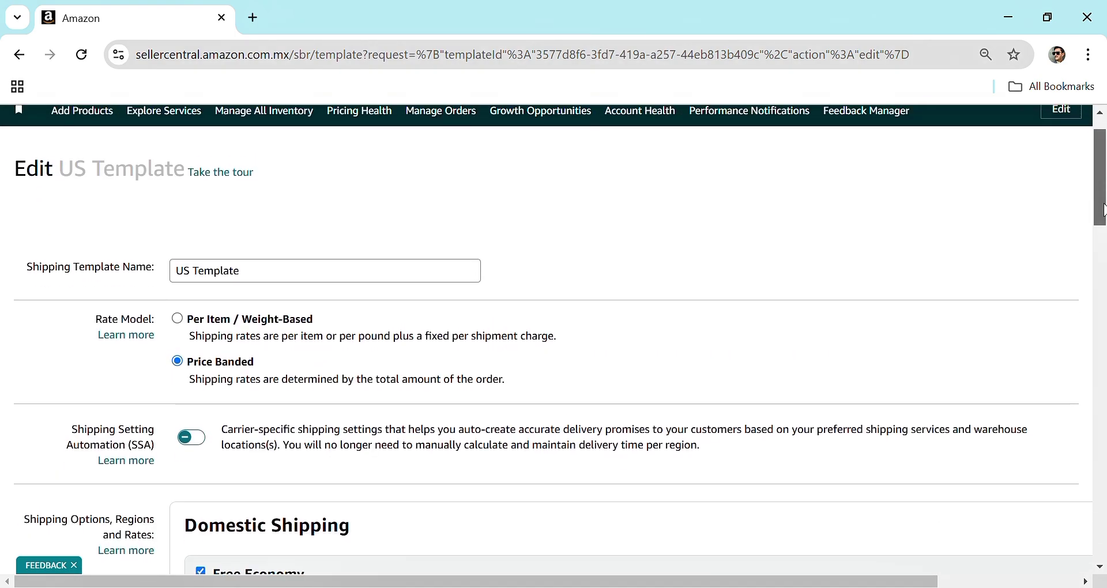
- Save the US Template after checking its One-Day Delivery and International Shipping options, and review the saved domestic shipping rates
drag(1104, 211, 1102, 582)
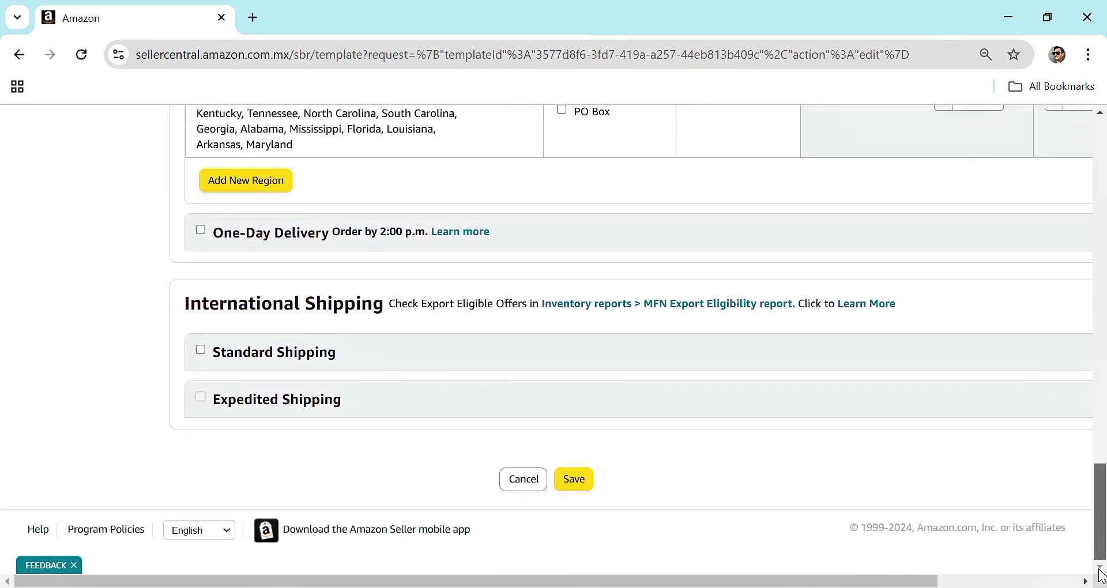
drag(1101, 539, 1101, 522)
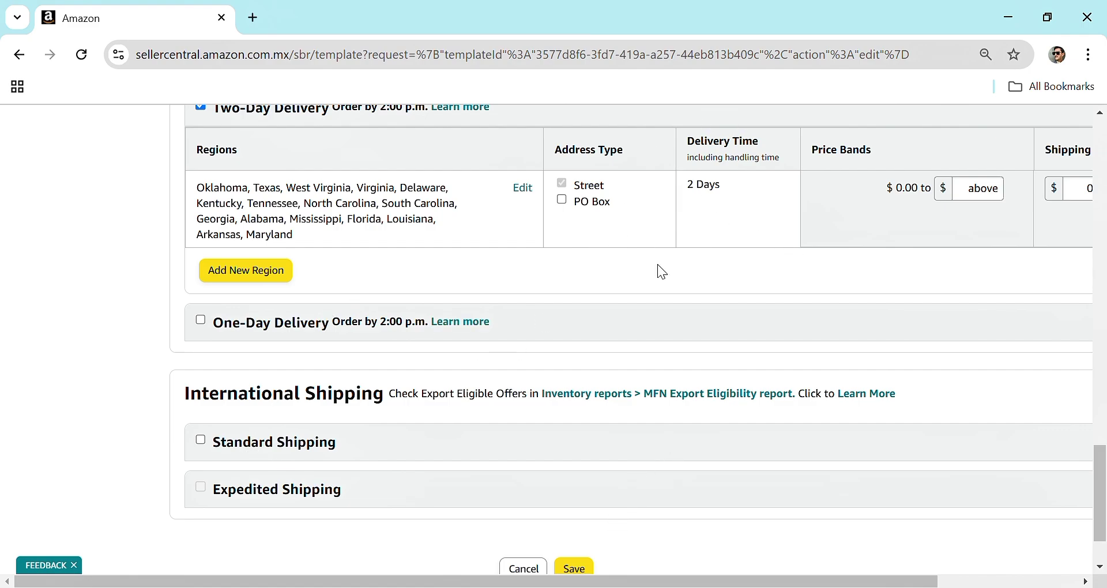
drag(1099, 461, 995, 490)
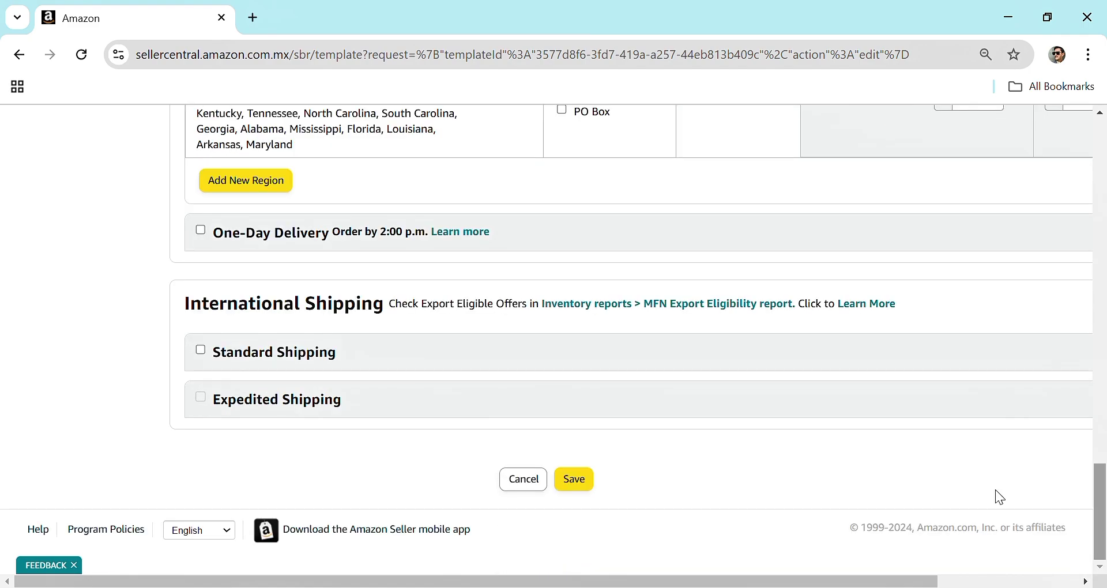
click(570, 488)
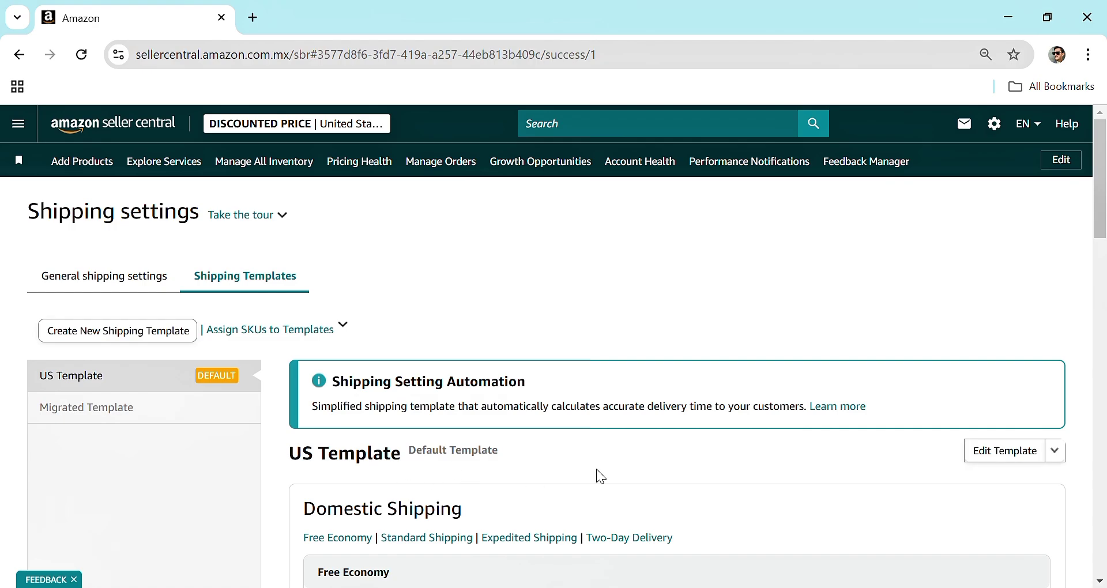
scroll(1100, 229, down, 7)
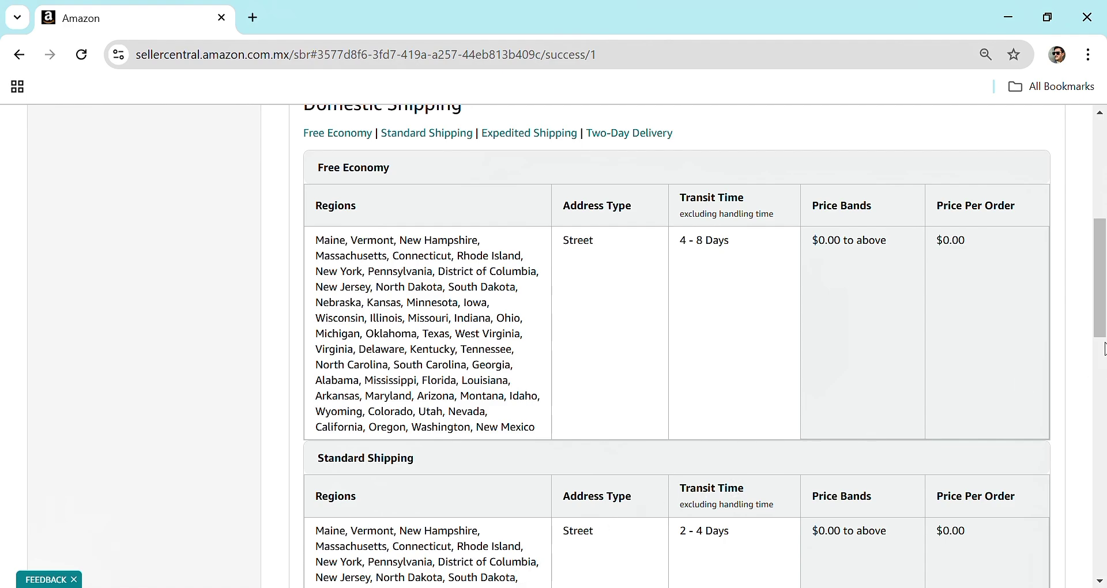
drag(1101, 329, 1105, 228)
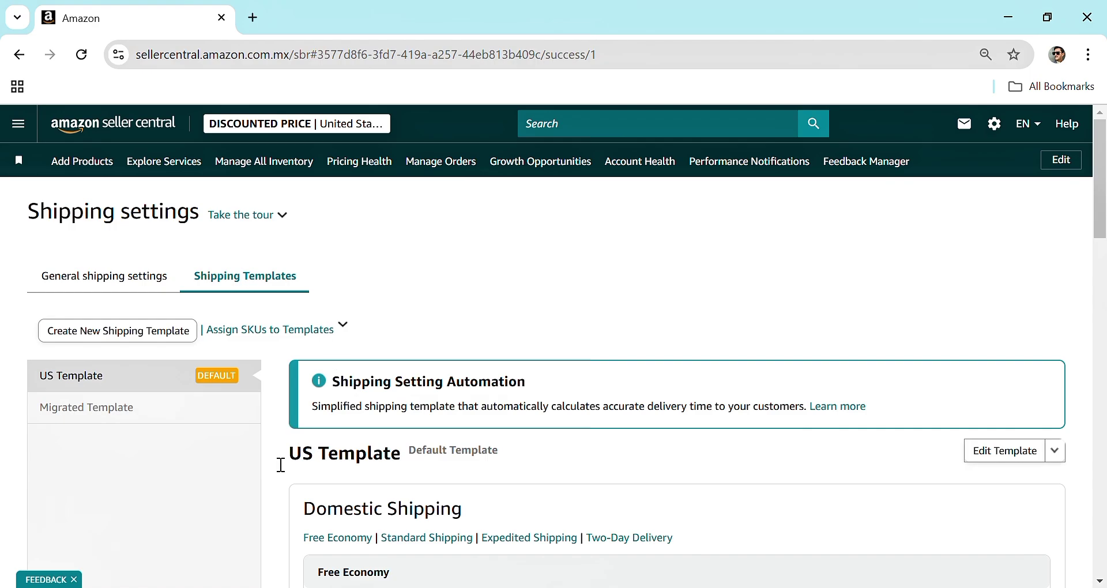